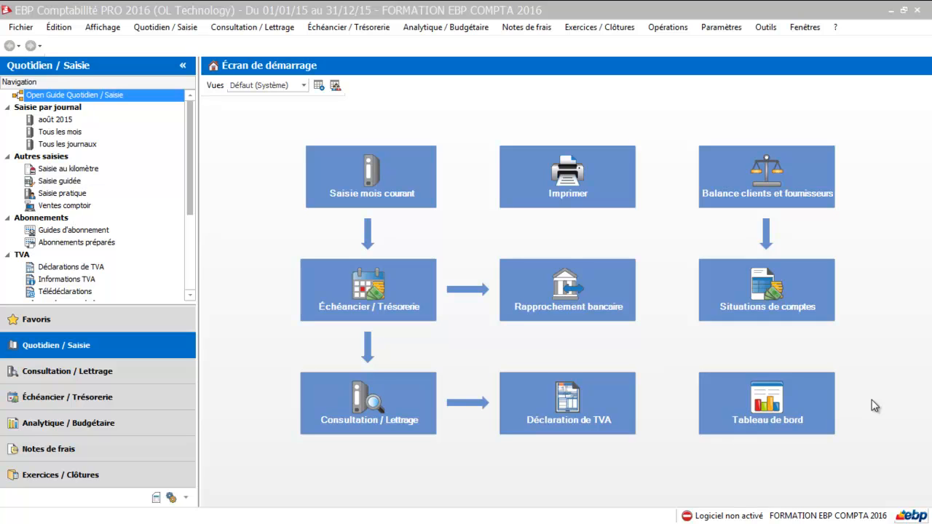
Start the annual closing assistant for fiscal year 2015 and advance to its Contrôles stage, keeping À Nouveaux generation and monthly closings enabled
{"action": "left_click", "coordinate": [599, 27]}
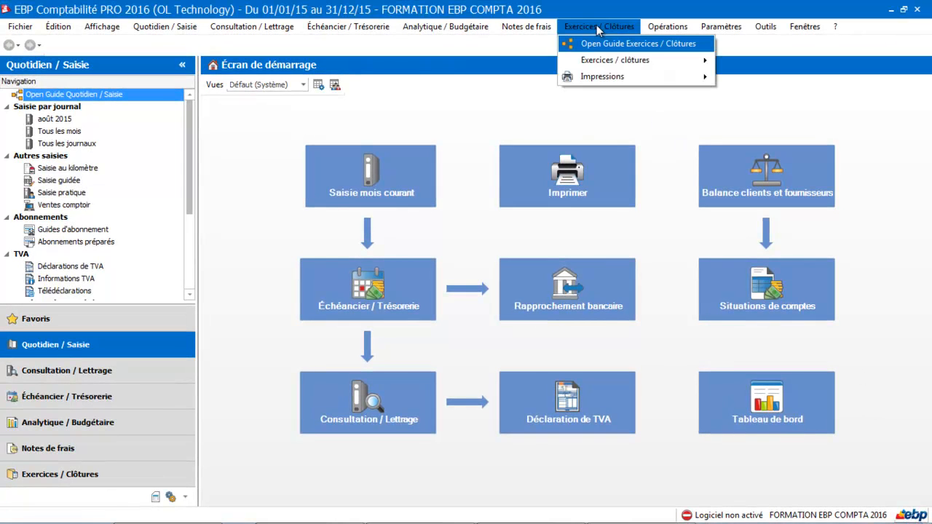
{"action": "mouse_move", "coordinate": [591, 62]}
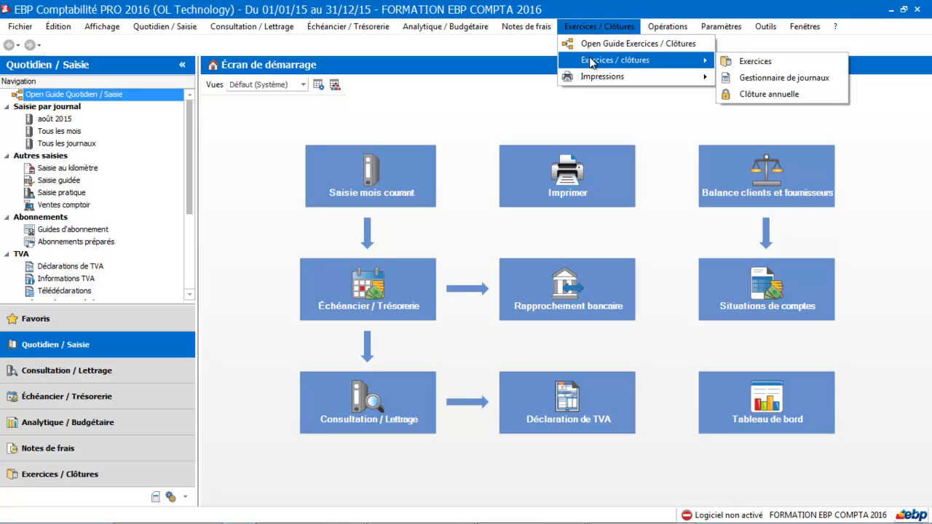
{"action": "left_click", "coordinate": [770, 96]}
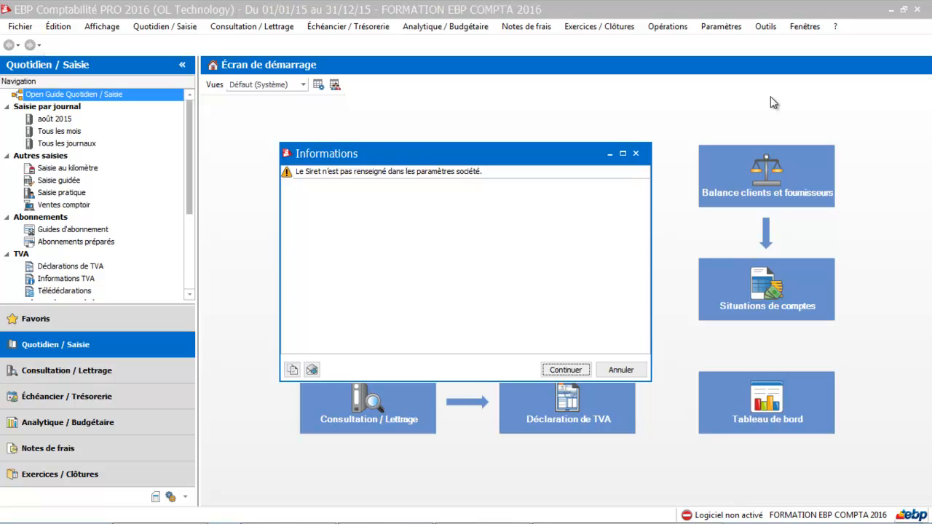
{"action": "left_click", "coordinate": [565, 369]}
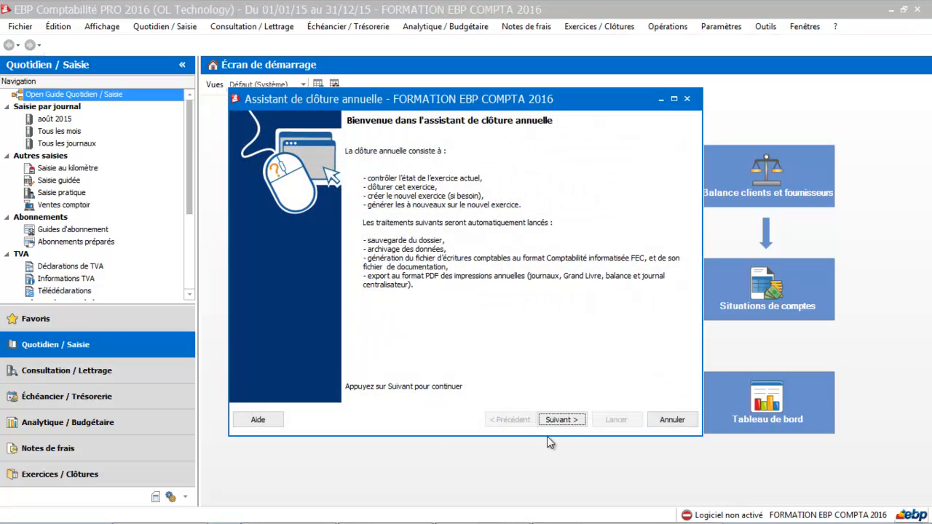
{"action": "left_click", "coordinate": [557, 421]}
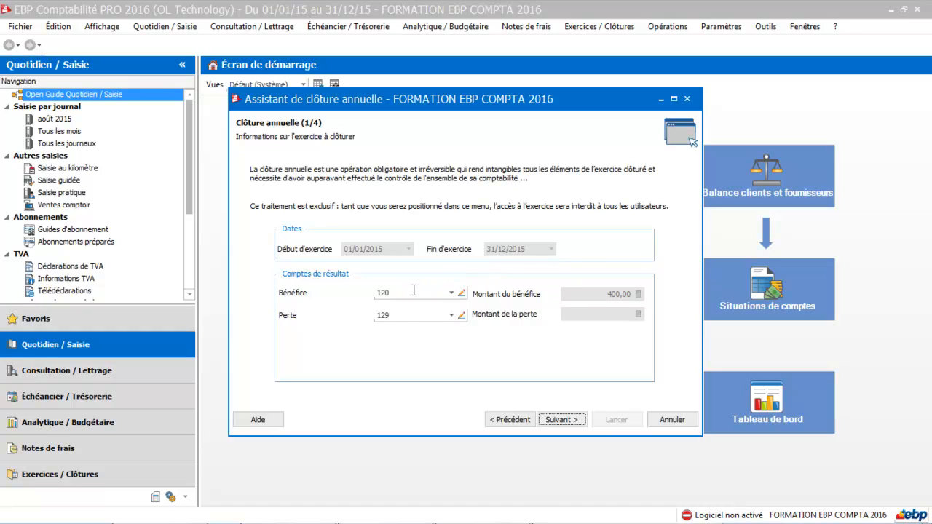
{"action": "left_click", "coordinate": [562, 420]}
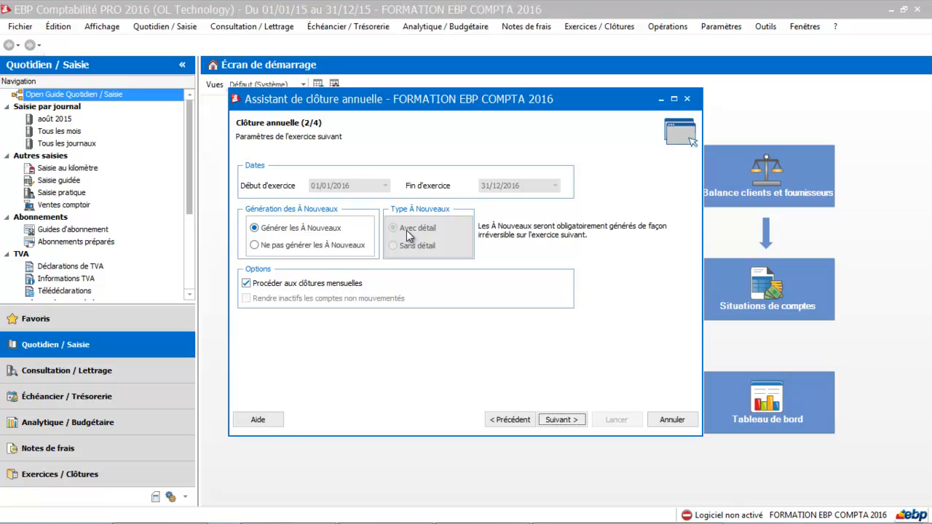
{"action": "left_click", "coordinate": [562, 420]}
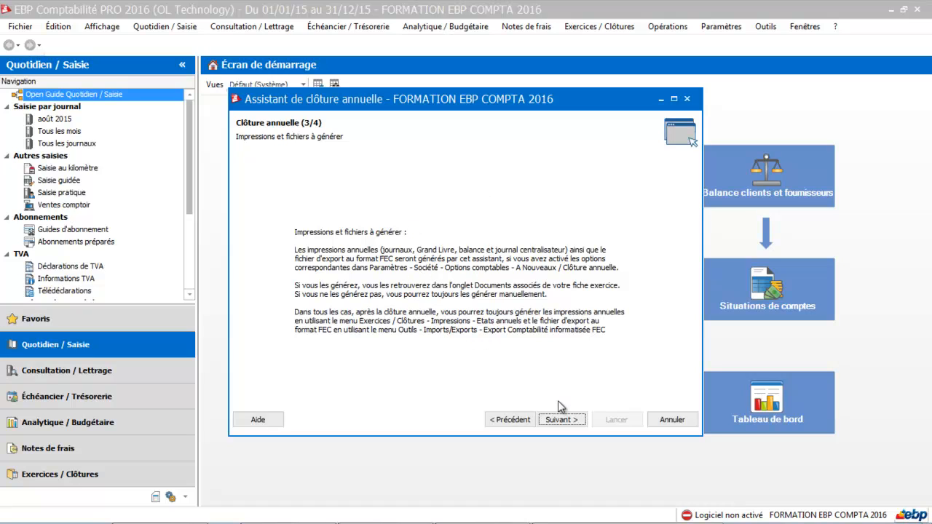
{"action": "left_click", "coordinate": [561, 422]}
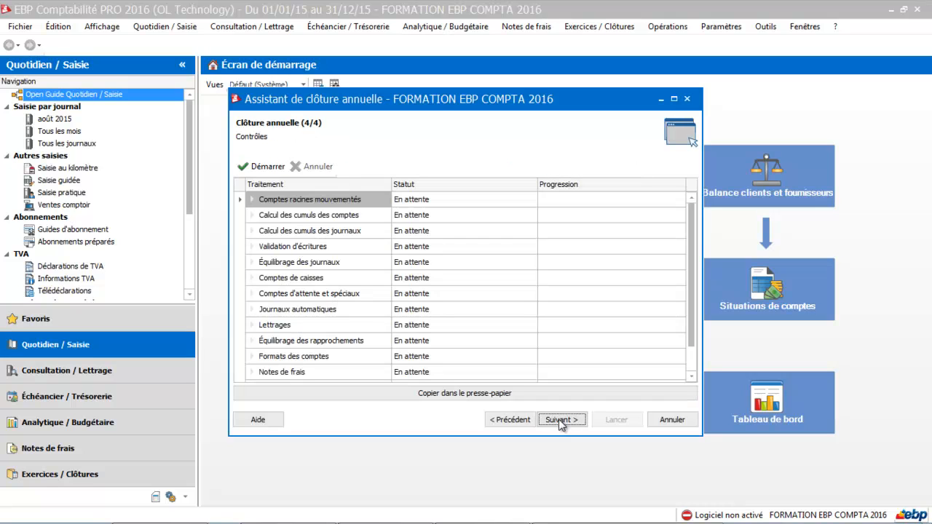
Run the annual closing controls, try to proceed beyond them, and close the assistant
{"action": "left_click", "coordinate": [264, 166]}
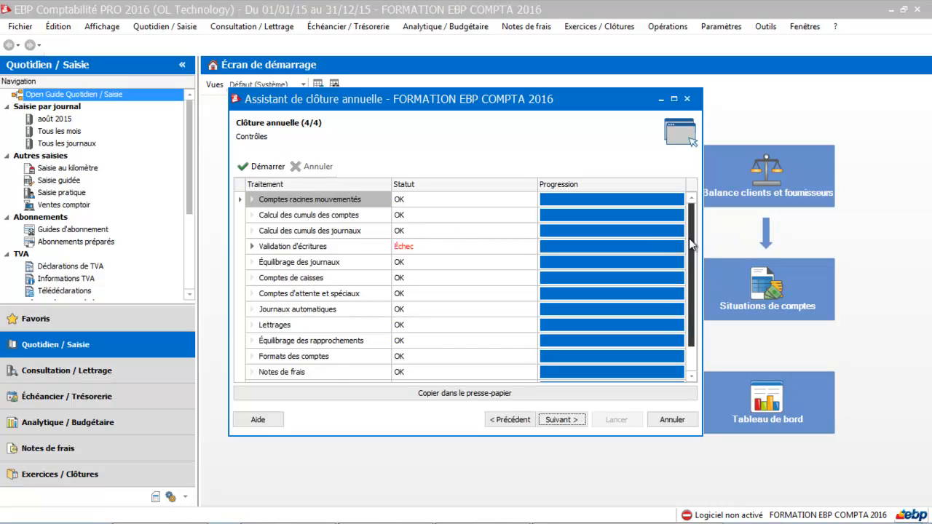
{"action": "left_click_drag", "start_coordinate": [690, 243], "coordinate": [695, 315]}
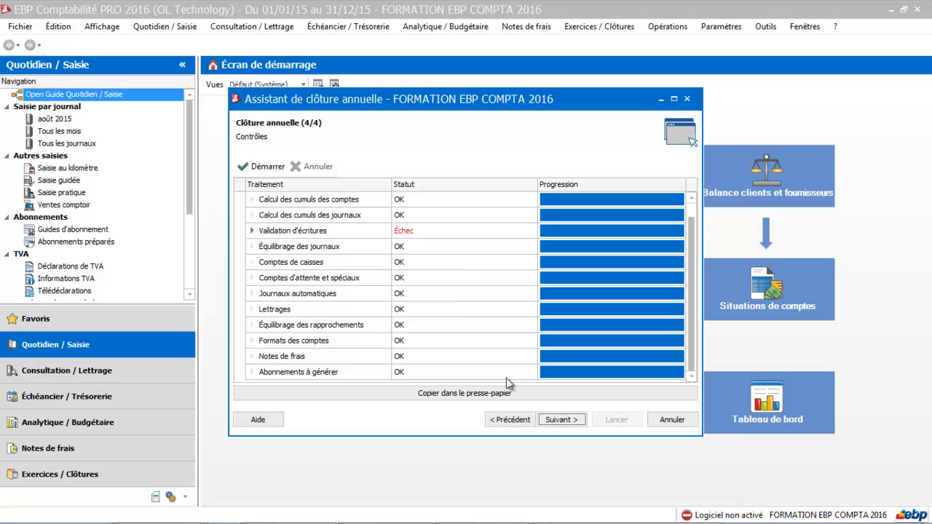
{"action": "left_click", "coordinate": [561, 420]}
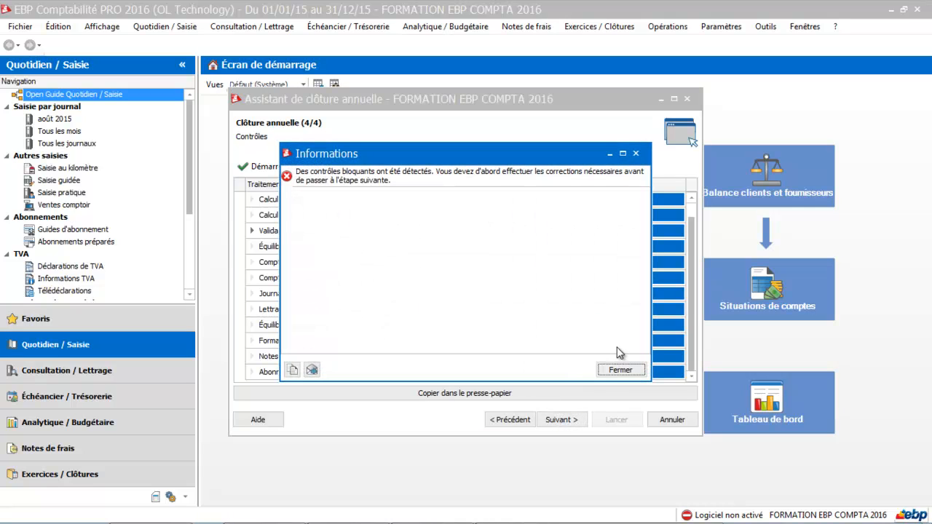
{"action": "left_click", "coordinate": [620, 371]}
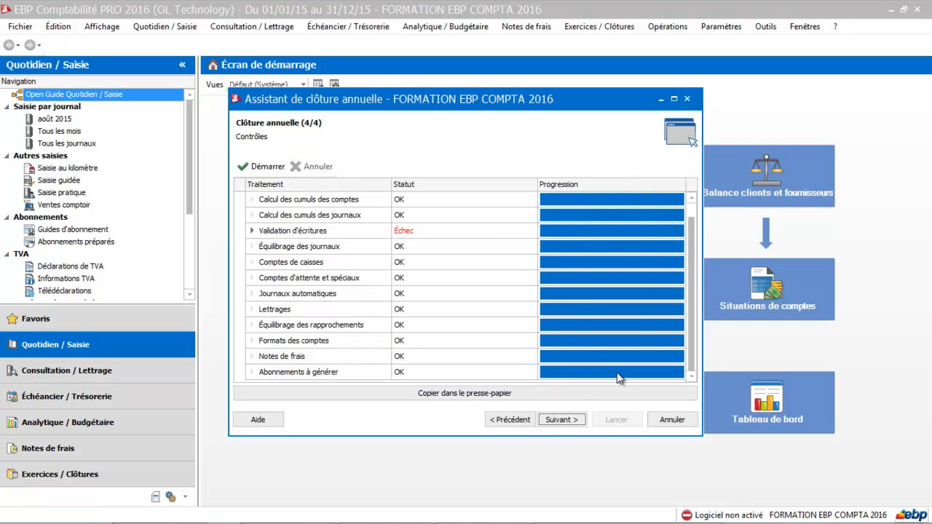
{"action": "left_click", "coordinate": [690, 425]}
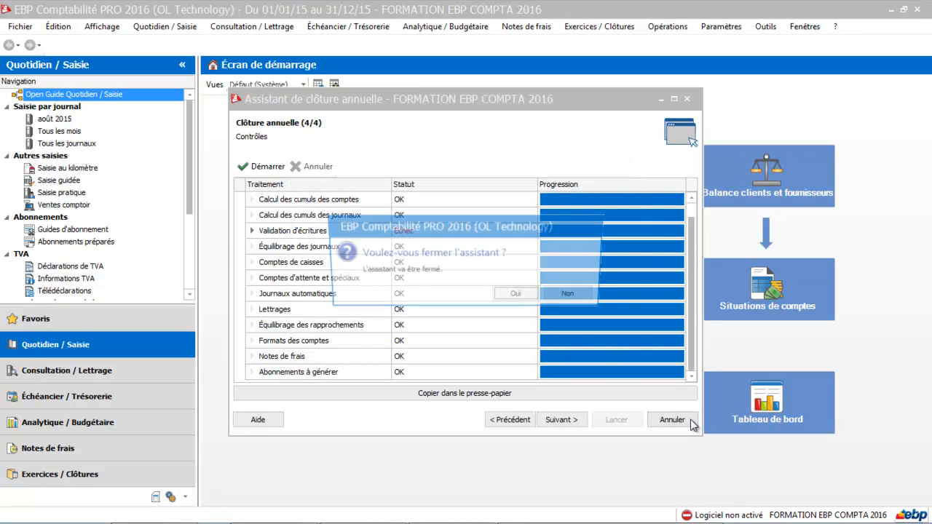
{"action": "left_click", "coordinate": [537, 296]}
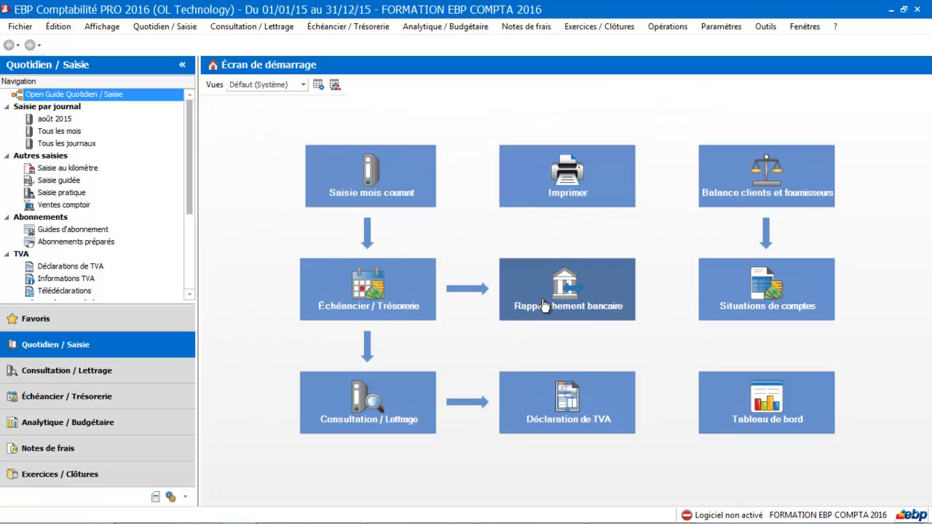
Validate the entries of all journals and months of fiscal year 2015 in the journal manager, turning off repeated confirmation prompts
{"action": "left_click", "coordinate": [599, 27]}
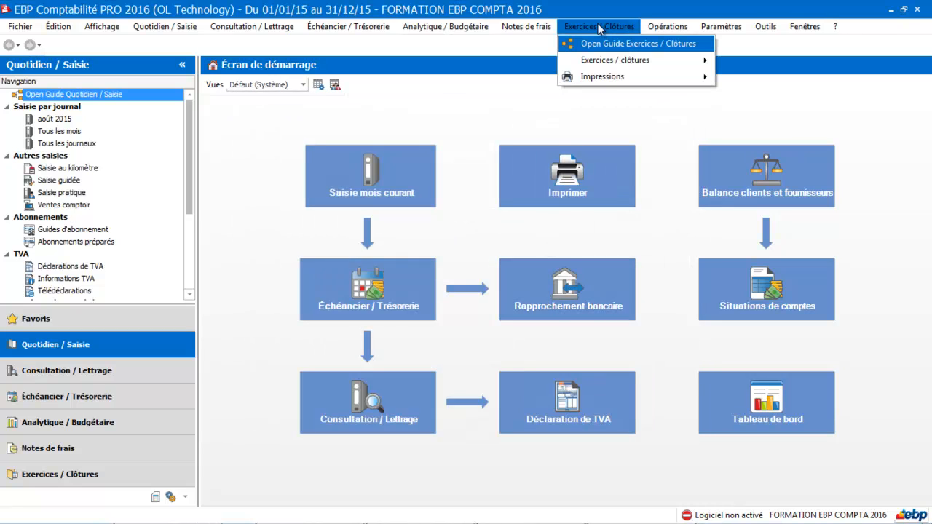
{"action": "mouse_move", "coordinate": [587, 64]}
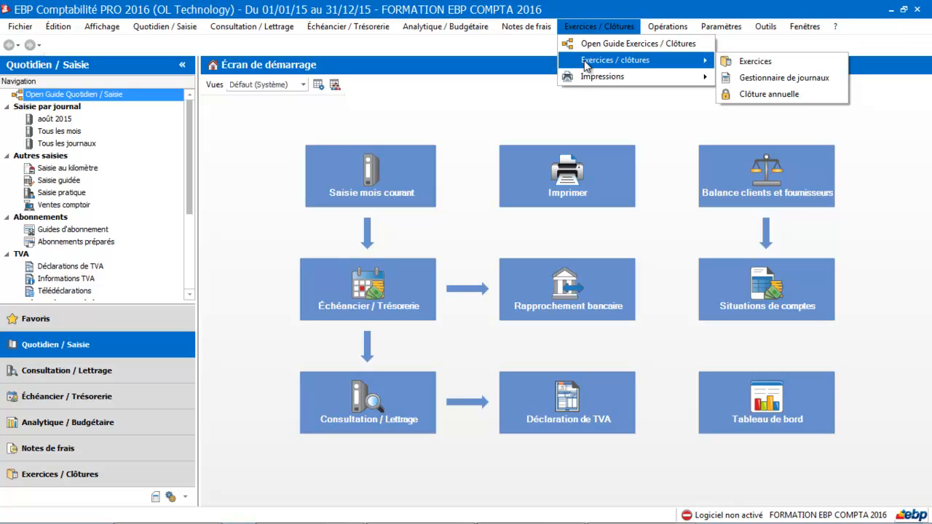
{"action": "left_click", "coordinate": [756, 70]}
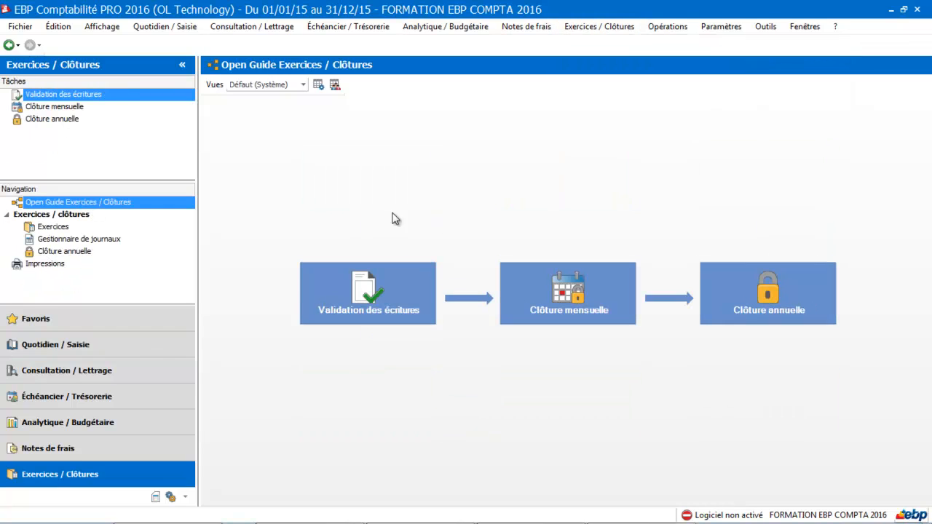
{"action": "left_click", "coordinate": [389, 287]}
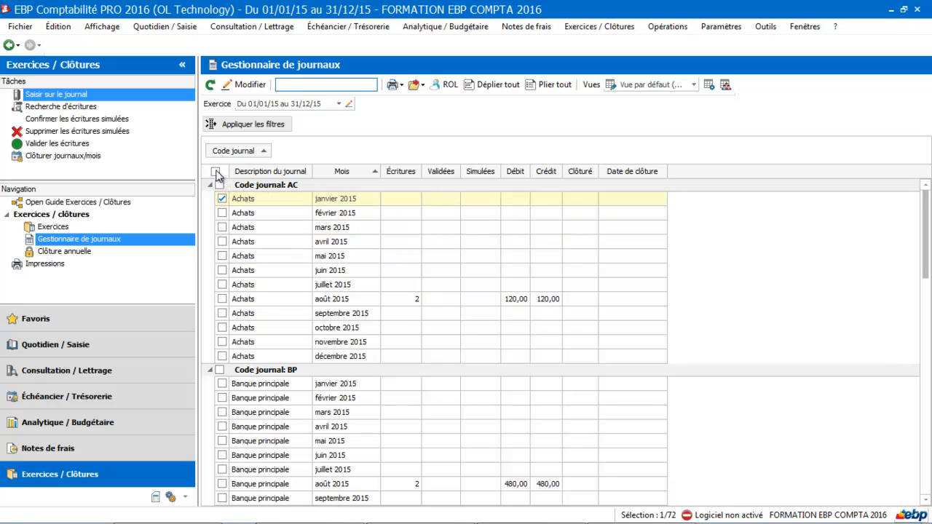
{"action": "left_click", "coordinate": [215, 172]}
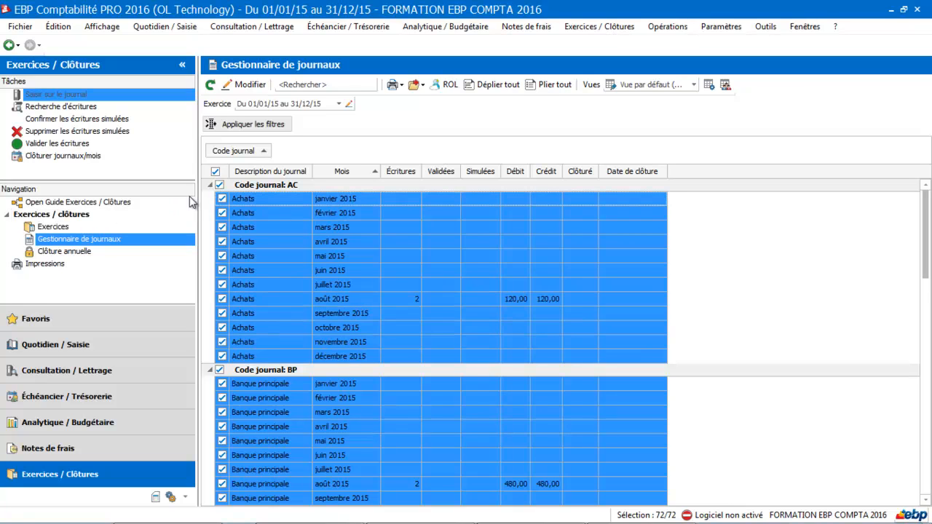
{"action": "left_click", "coordinate": [29, 149]}
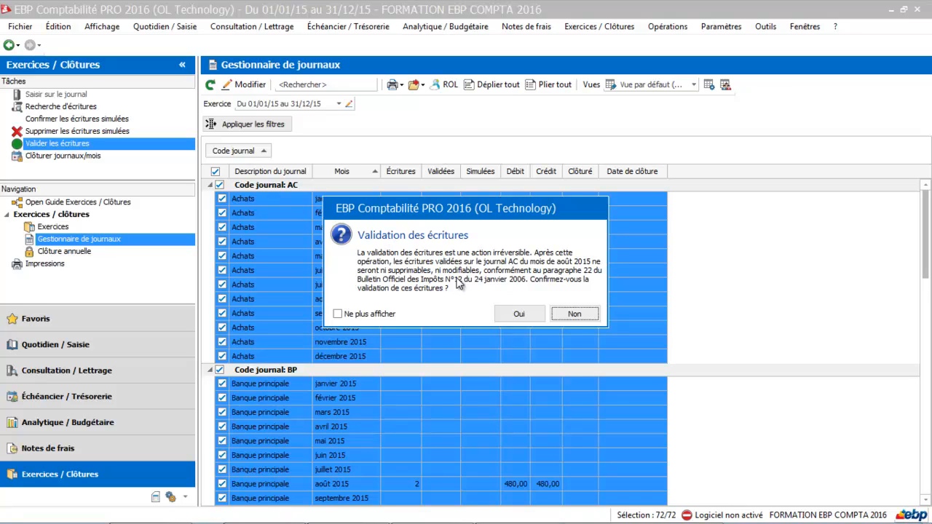
{"action": "left_click", "coordinate": [517, 314]}
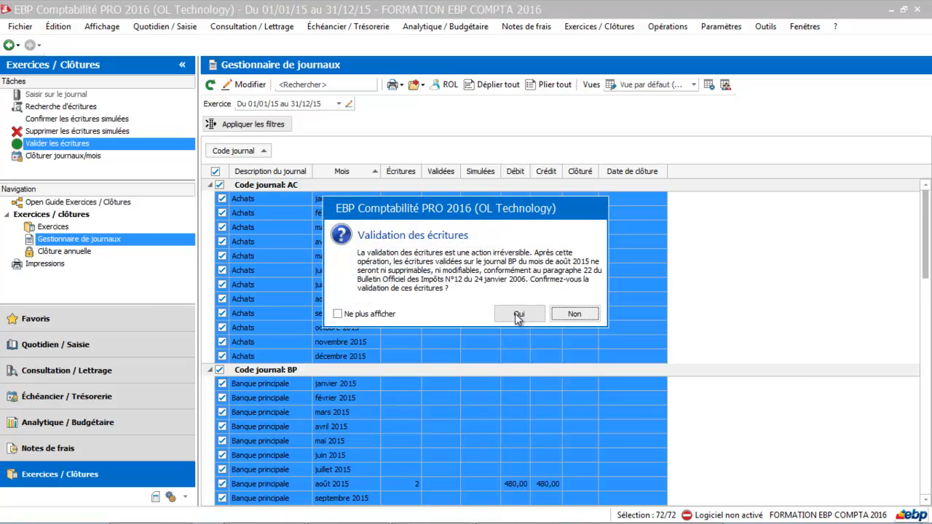
{"action": "left_click", "coordinate": [369, 314]}
{"action": "left_click", "coordinate": [528, 313]}
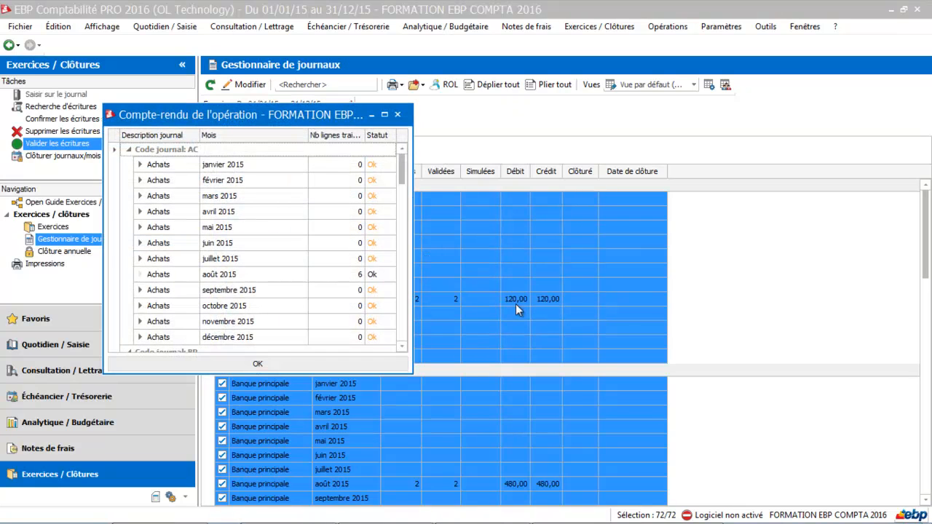
{"action": "left_click", "coordinate": [296, 363]}
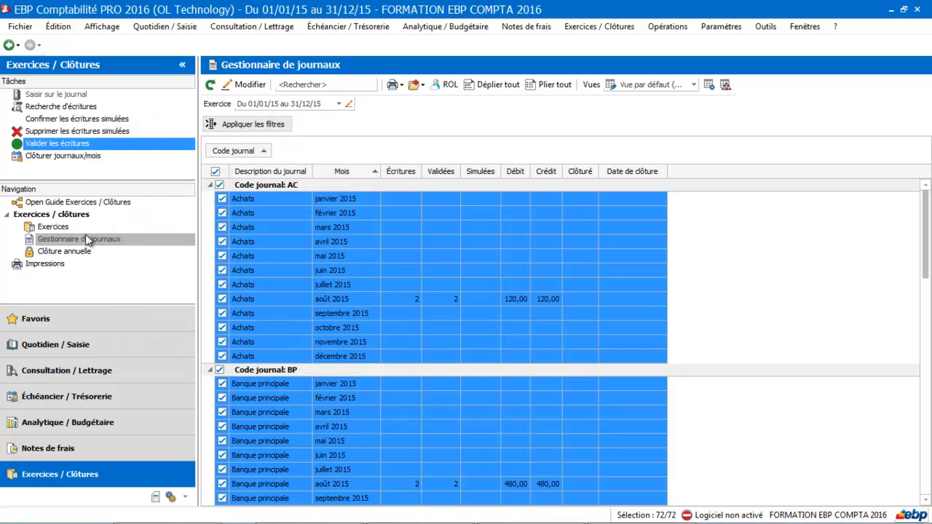
Perform the monthly closing for all journals and months of fiscal year 2015 and dismiss the operation report
{"action": "left_click", "coordinate": [75, 204]}
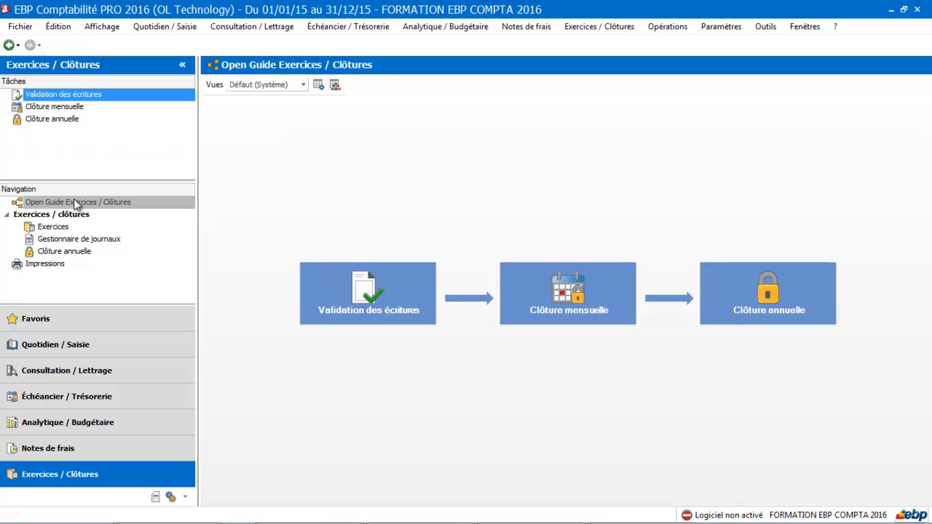
{"action": "left_click", "coordinate": [609, 287]}
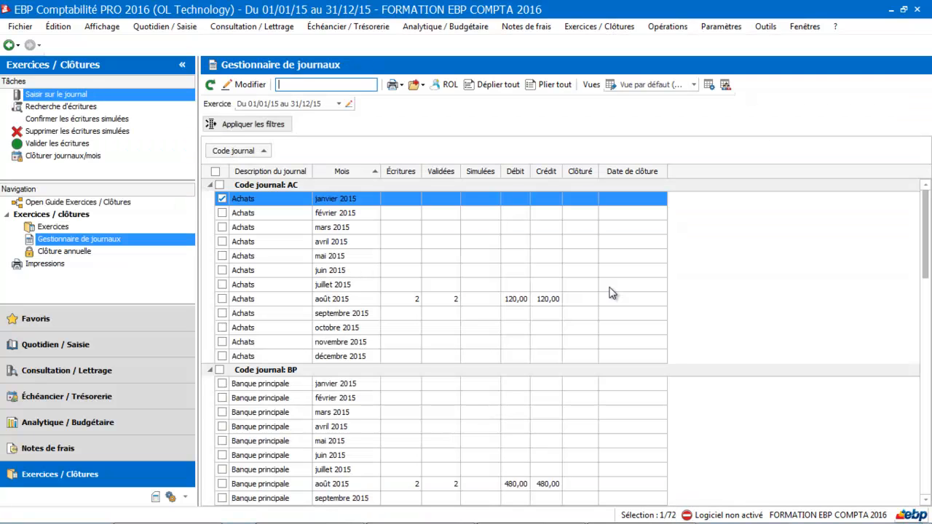
{"action": "left_click", "coordinate": [214, 172]}
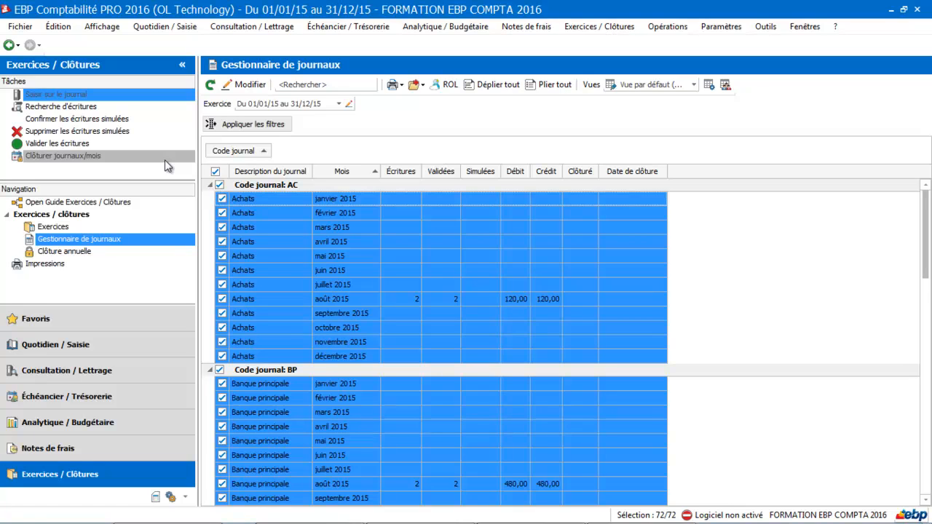
{"action": "left_click", "coordinate": [70, 155]}
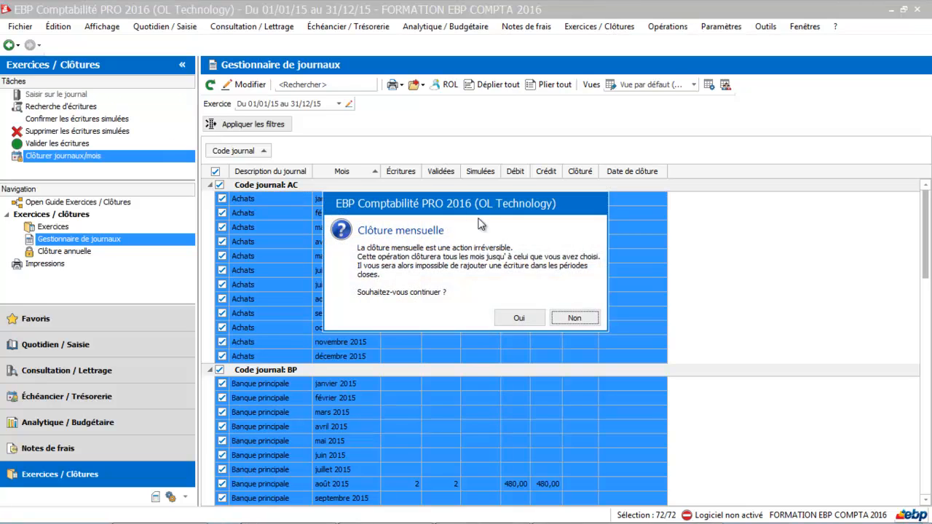
{"action": "left_click", "coordinate": [519, 318]}
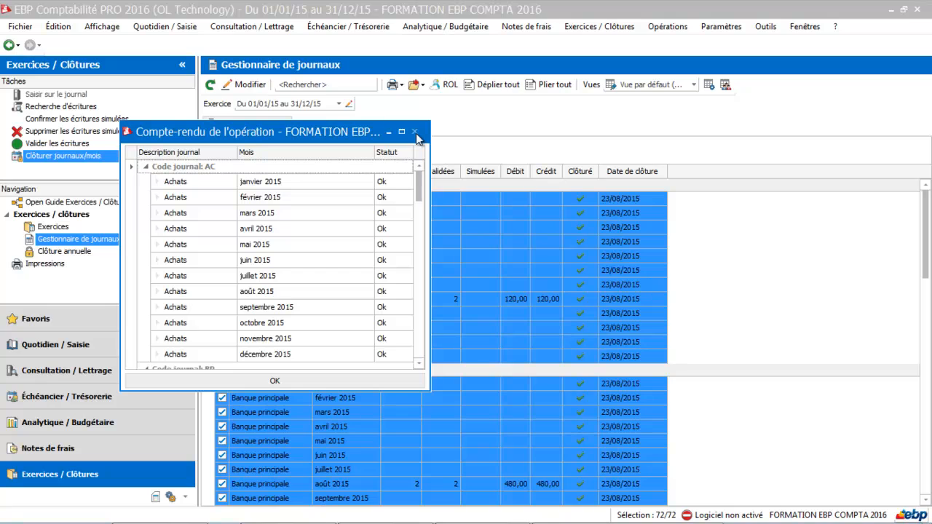
{"action": "left_click", "coordinate": [414, 133]}
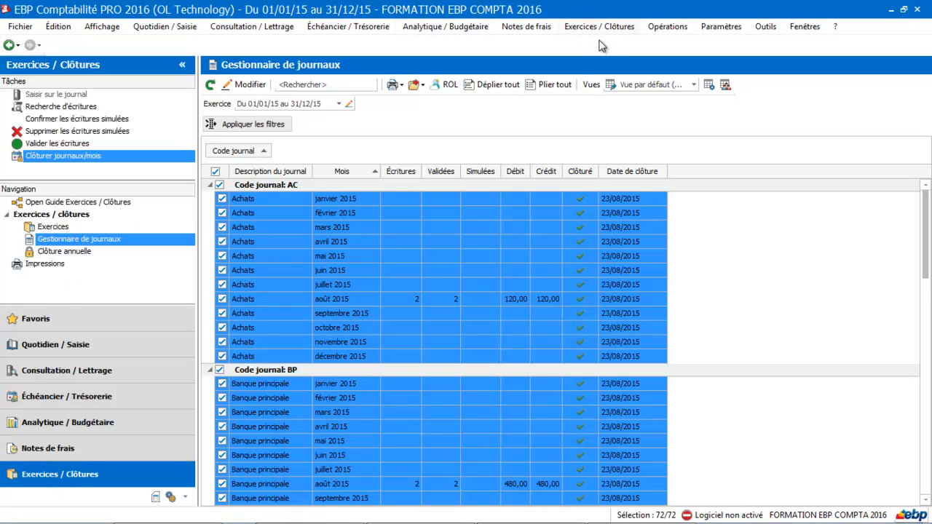
Reopen the annual closing assistant and advance to the Contrôles stage, keeping the result accounts and À Nouveaux generation as set
{"action": "left_click", "coordinate": [73, 255]}
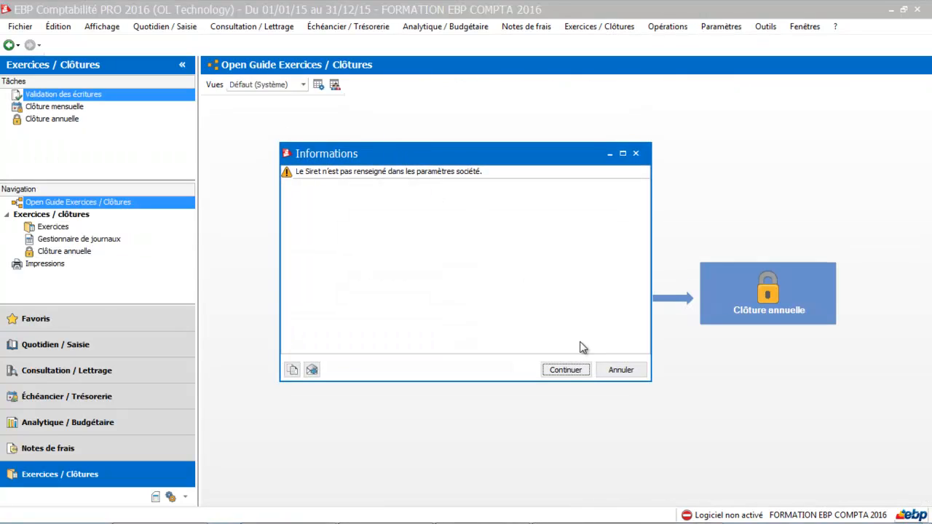
{"action": "left_click", "coordinate": [565, 371]}
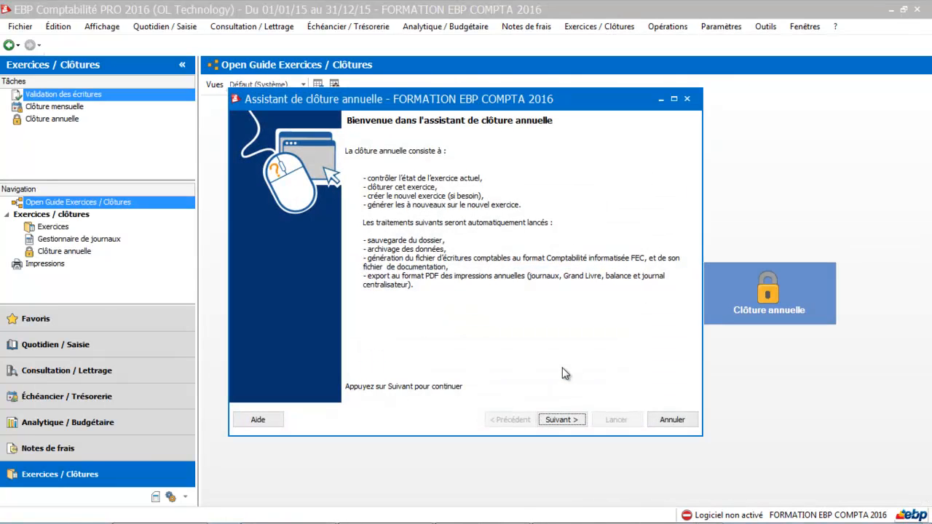
{"action": "left_click", "coordinate": [560, 420]}
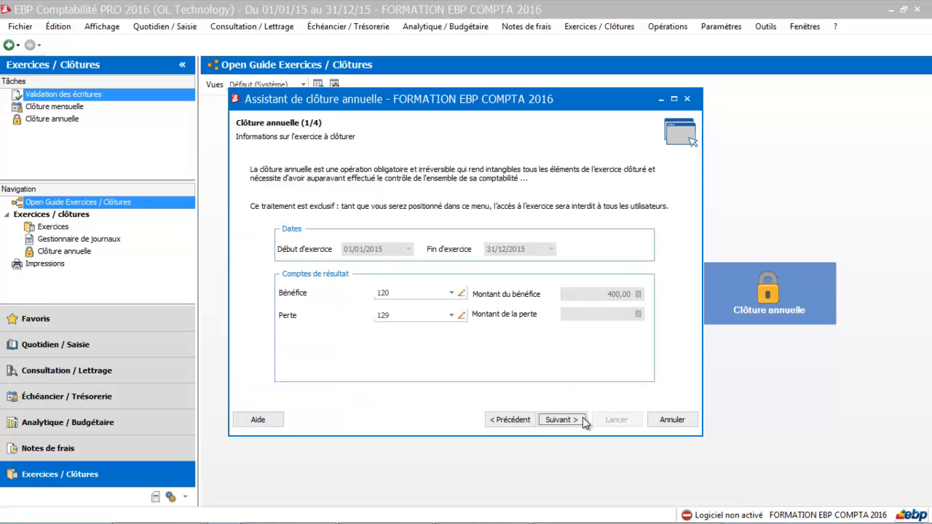
{"action": "left_click", "coordinate": [570, 421]}
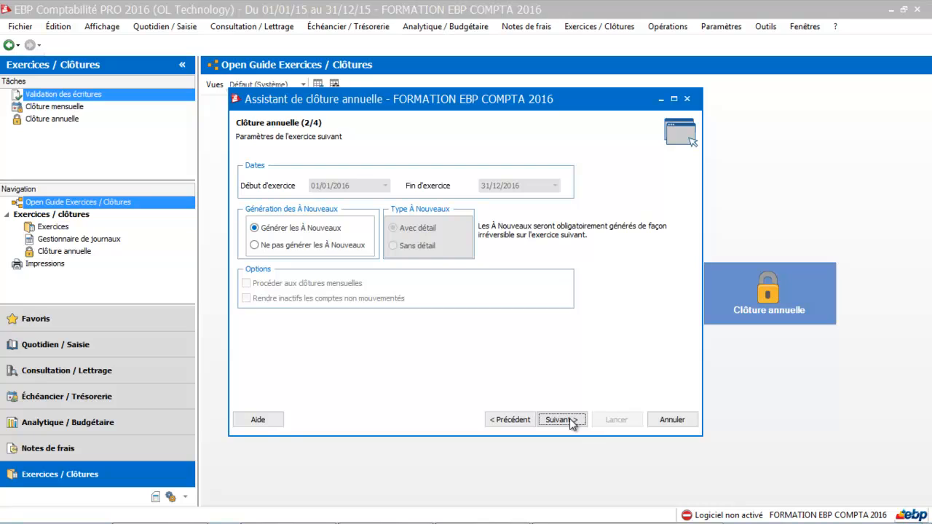
{"action": "left_click", "coordinate": [570, 421]}
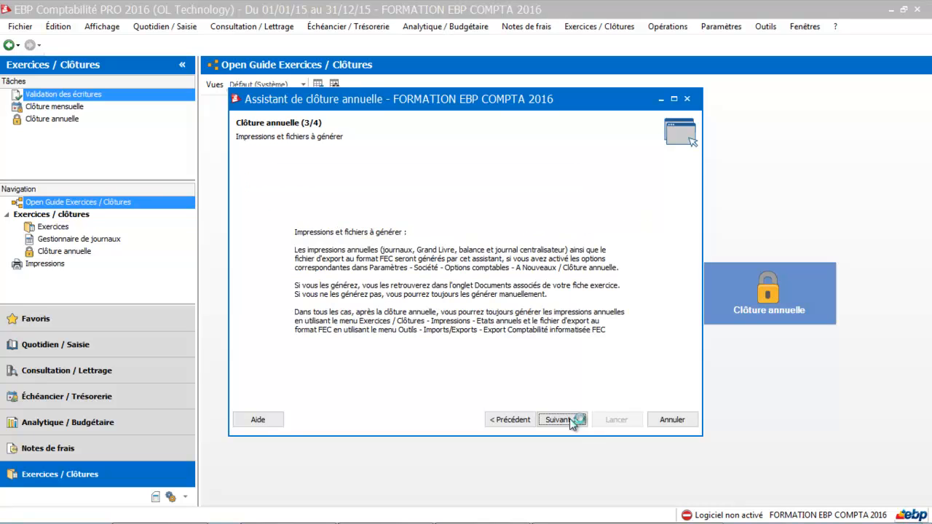
{"action": "left_click", "coordinate": [570, 421]}
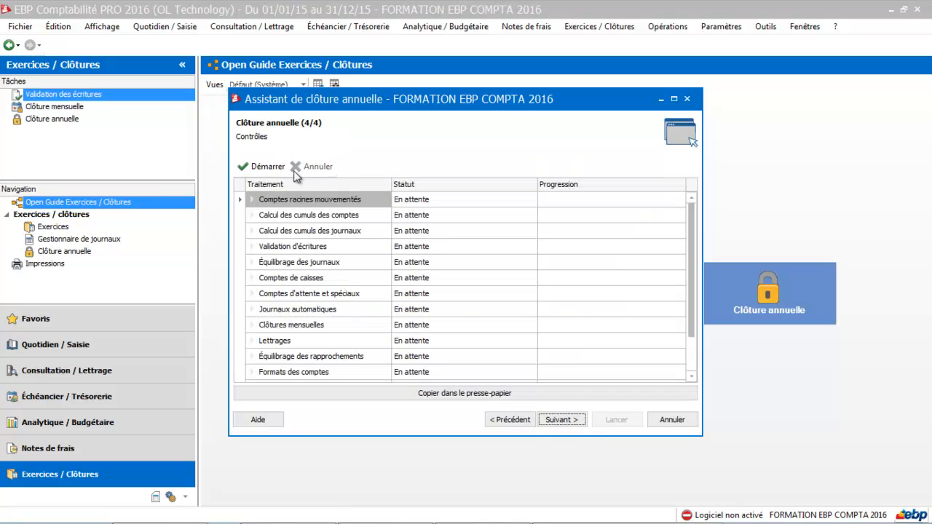
Run all the annual closing controls, review the closing parameters and launch the definitive closing of fiscal year 2015
{"action": "left_click", "coordinate": [269, 167]}
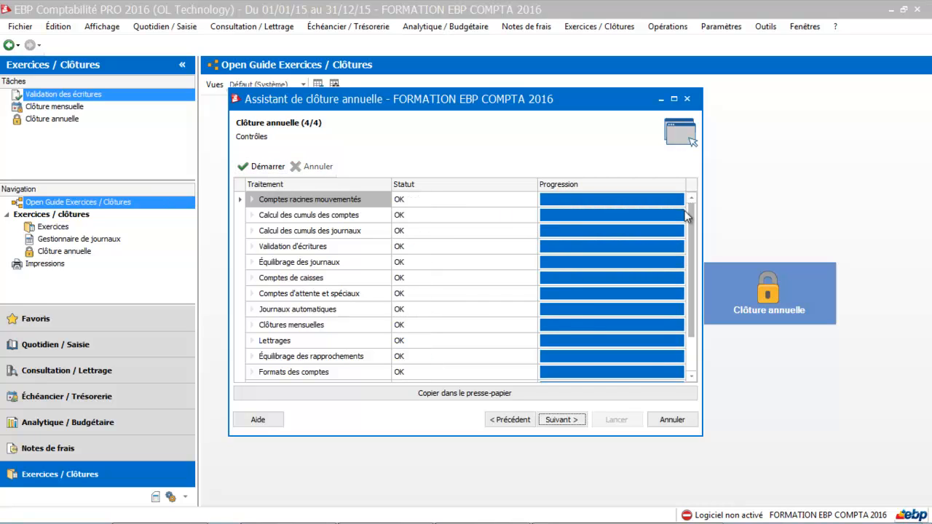
{"action": "left_click_drag", "start_coordinate": [696, 221], "coordinate": [680, 183]}
{"action": "left_click", "coordinate": [559, 420]}
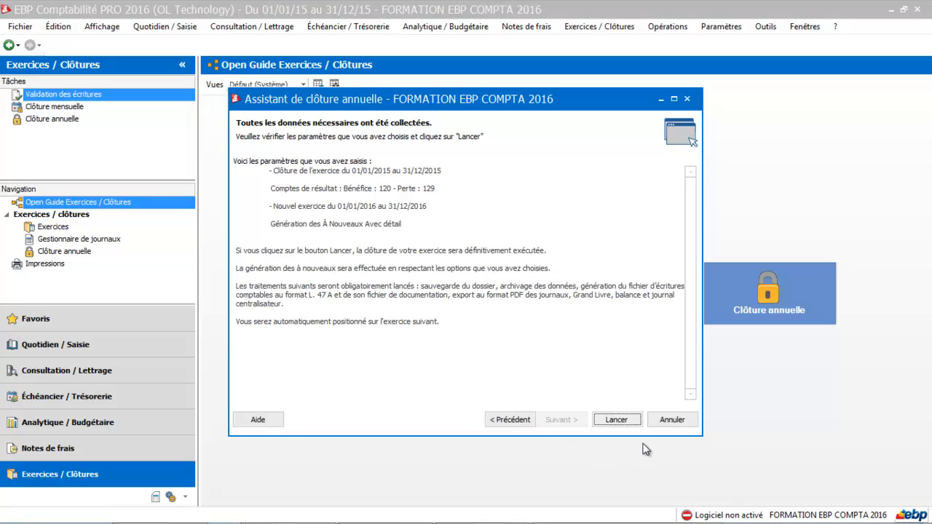
{"action": "left_click", "coordinate": [625, 418]}
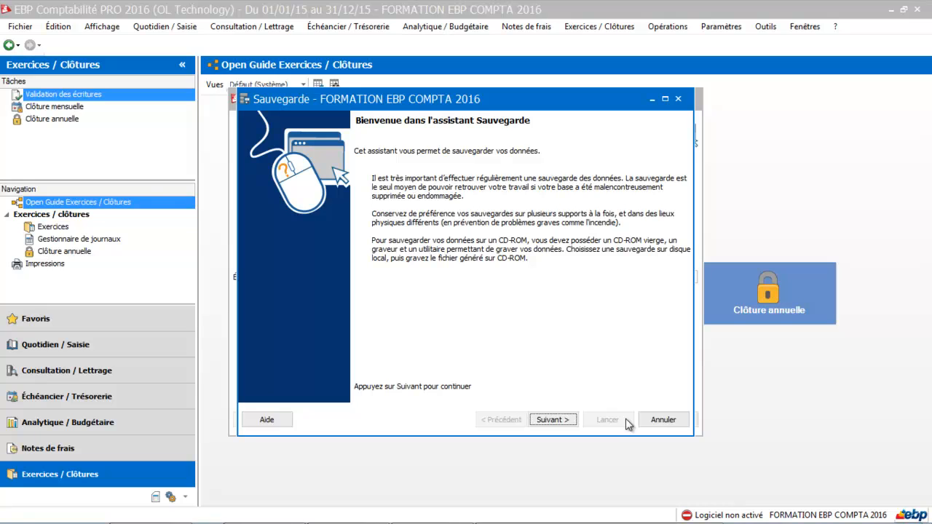
Back up the FORMATION EBP COMPTA 2016 folder with its configuration and environment included, and close the backup assistant
{"action": "left_click", "coordinate": [561, 420]}
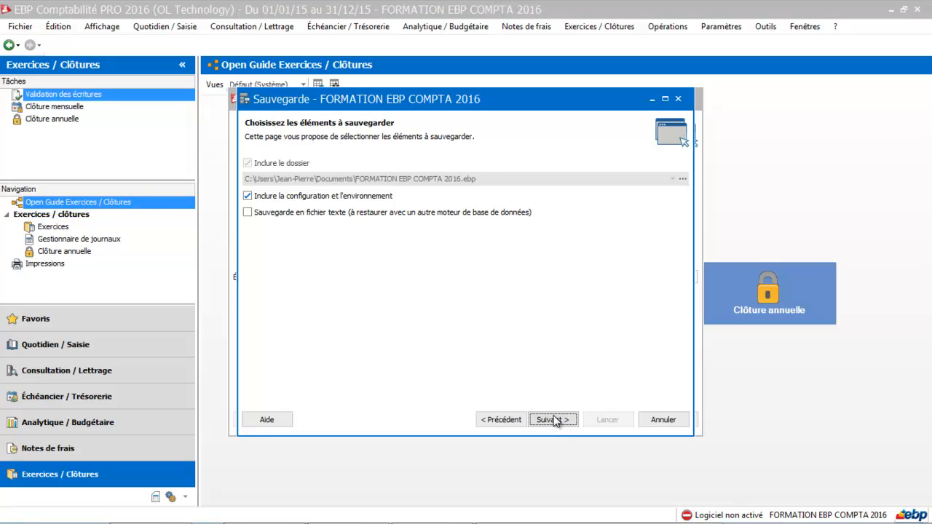
{"action": "left_click", "coordinate": [556, 421]}
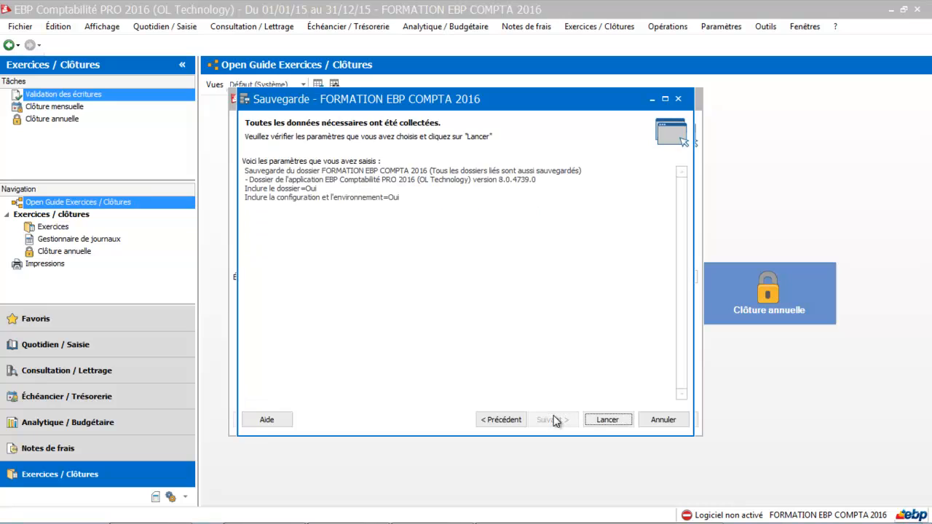
{"action": "left_click", "coordinate": [609, 422]}
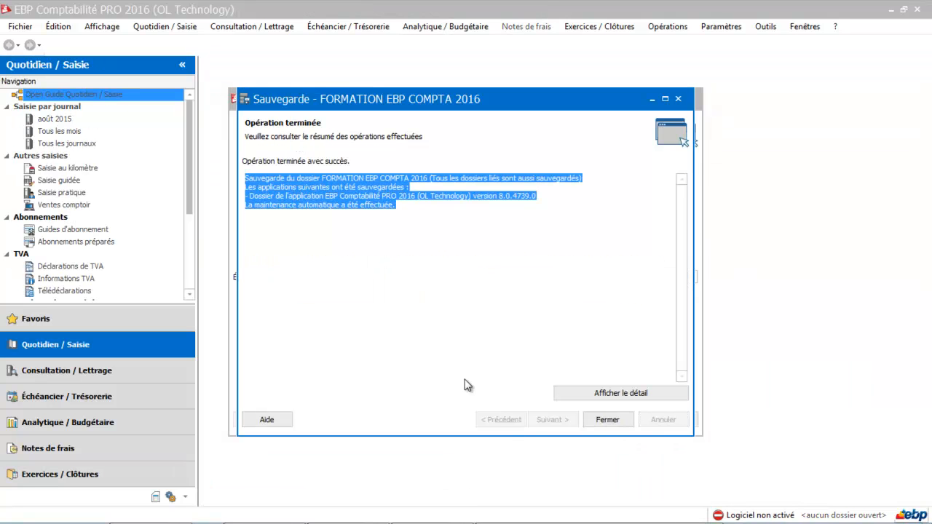
{"action": "left_click", "coordinate": [617, 422]}
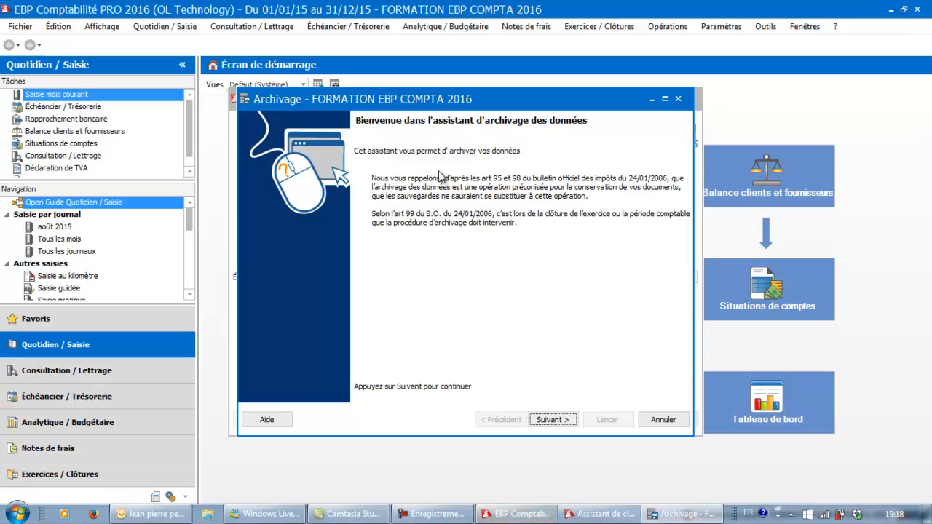
Archive the FORMATION EBP COMPTA 2016 folder to the proposed location, and close the archiving and annual closing assistants
{"action": "left_click", "coordinate": [551, 421]}
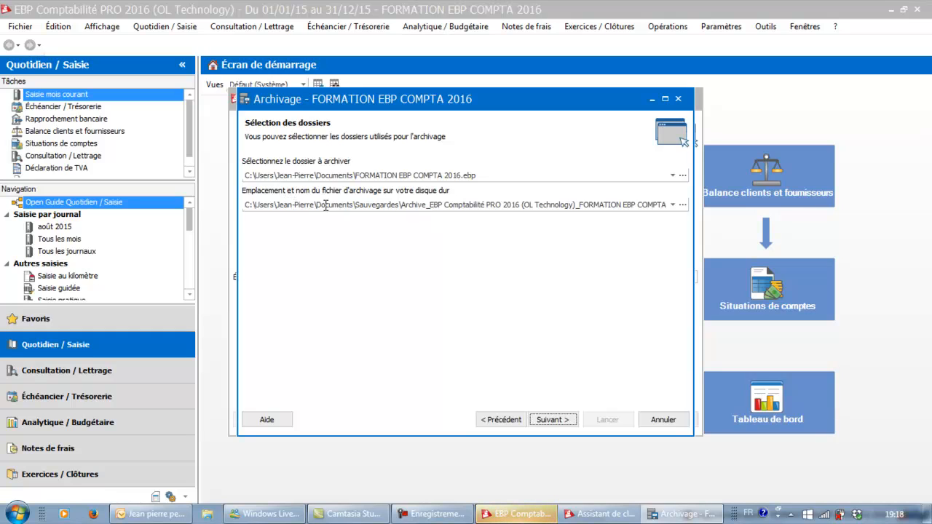
{"action": "left_click", "coordinate": [555, 419]}
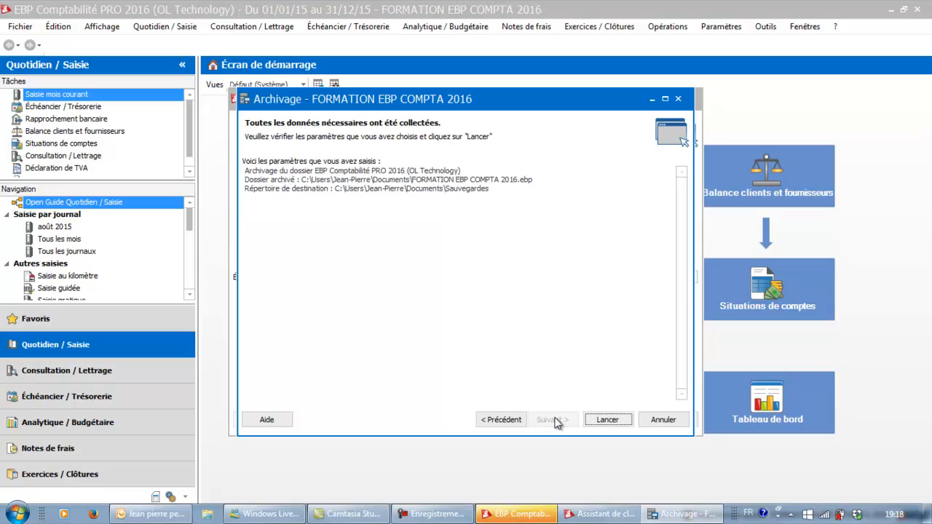
{"action": "left_click", "coordinate": [607, 420]}
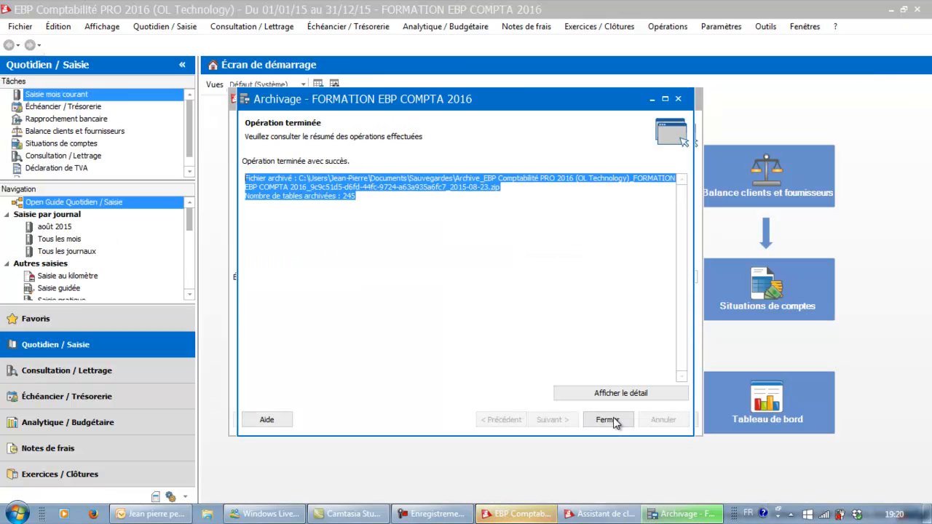
{"action": "left_click", "coordinate": [608, 420]}
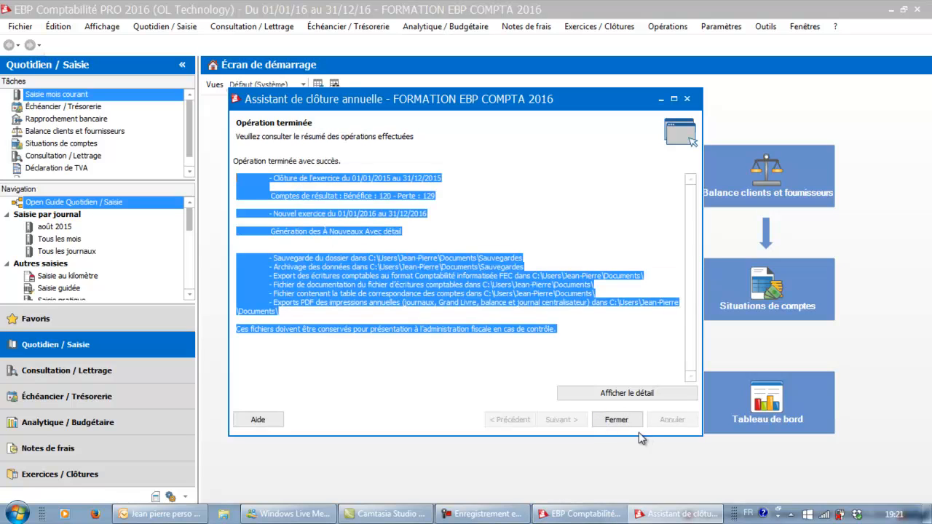
{"action": "left_click", "coordinate": [612, 419]}
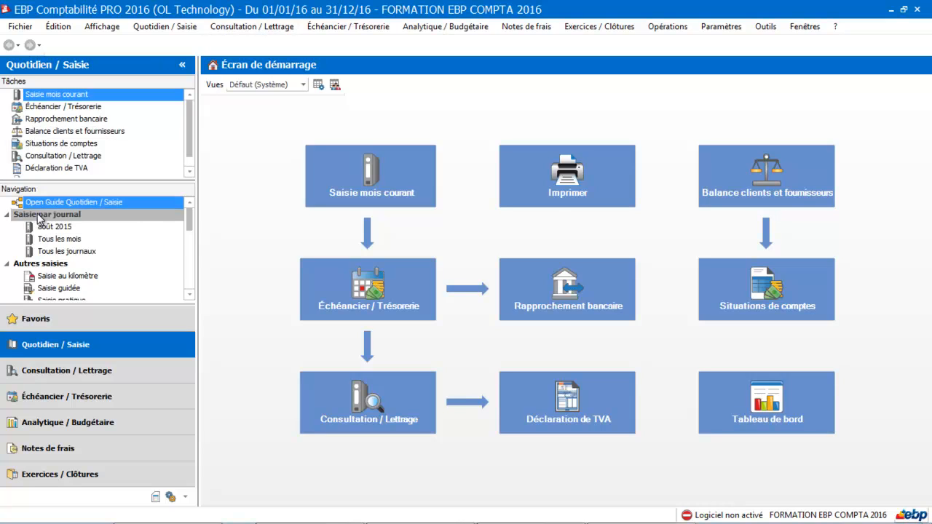
Examine the opening entries of the À Nouveaux journal [AN] for janvier 2016, and close the journal
{"action": "left_click", "coordinate": [41, 252]}
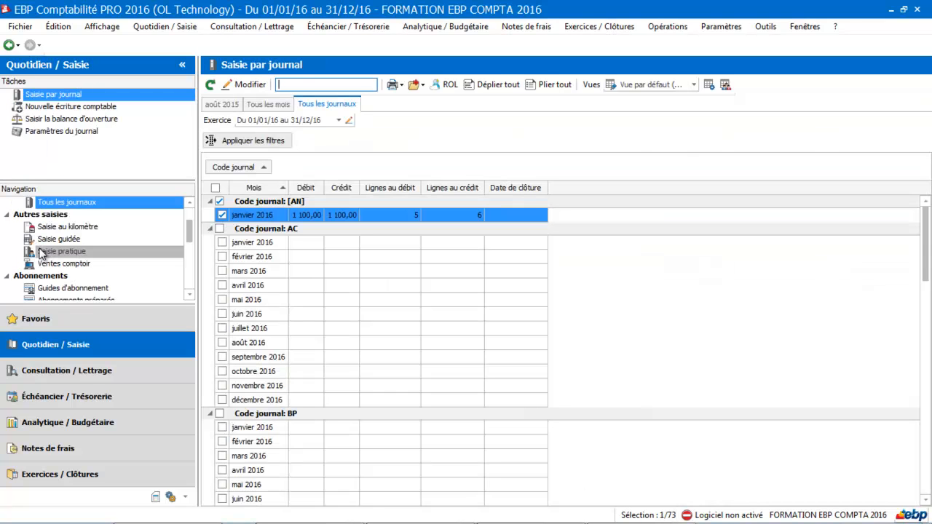
{"action": "double_click", "coordinate": [276, 215]}
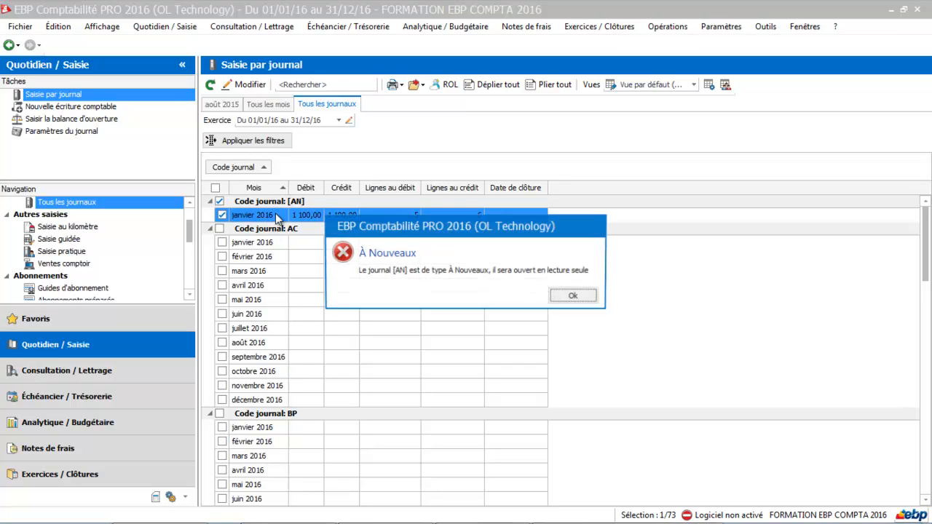
{"action": "left_click", "coordinate": [567, 295]}
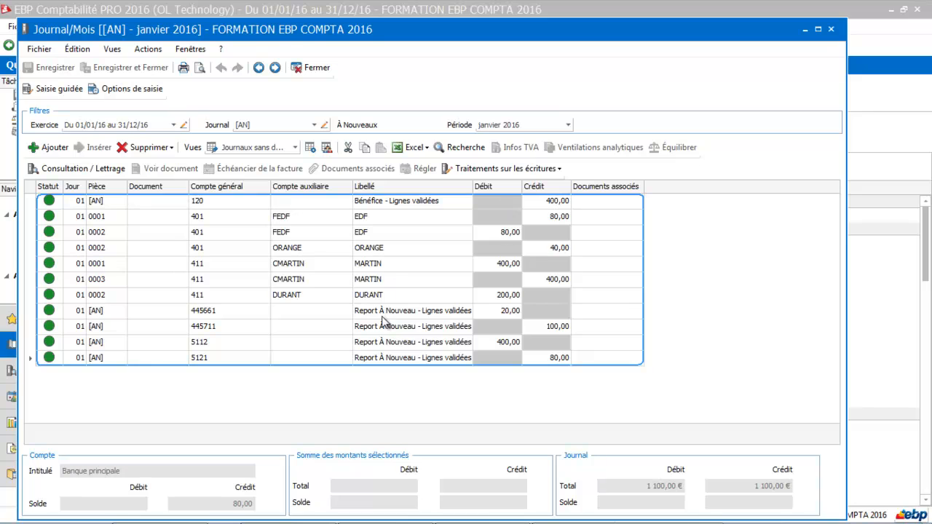
{"action": "left_click", "coordinate": [831, 28]}
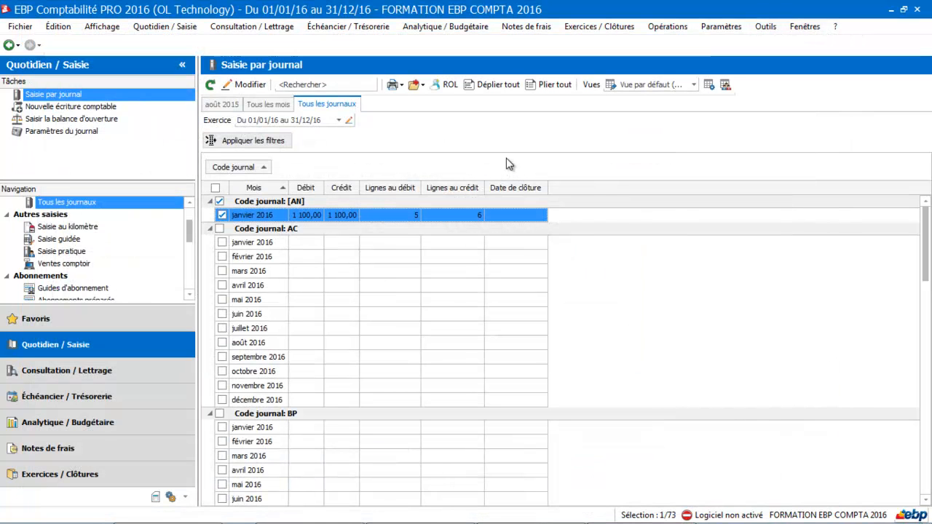